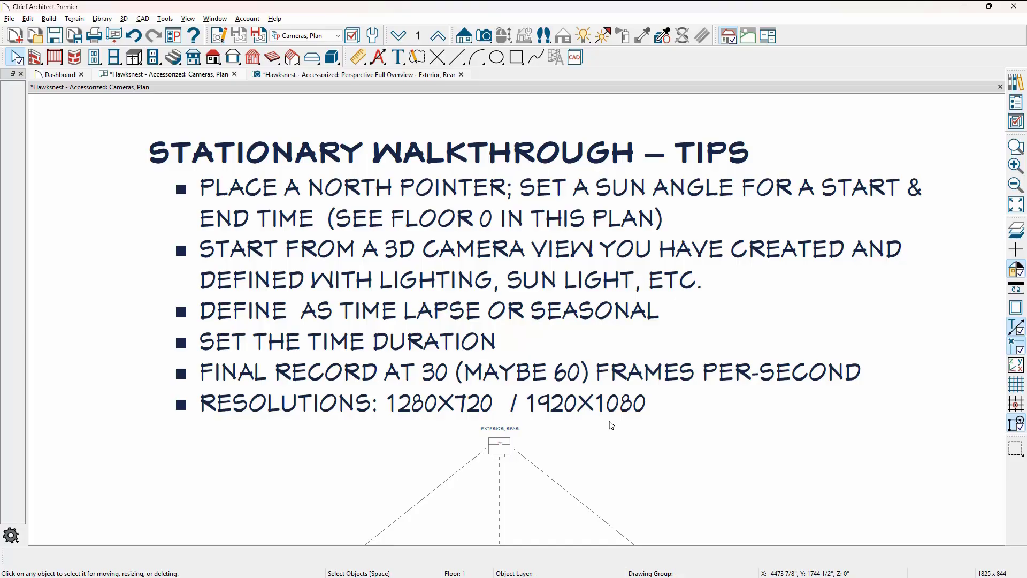
Go down to Floor 0 and zoom in on the Summer and Winter sun-angle example arrows
click(399, 37)
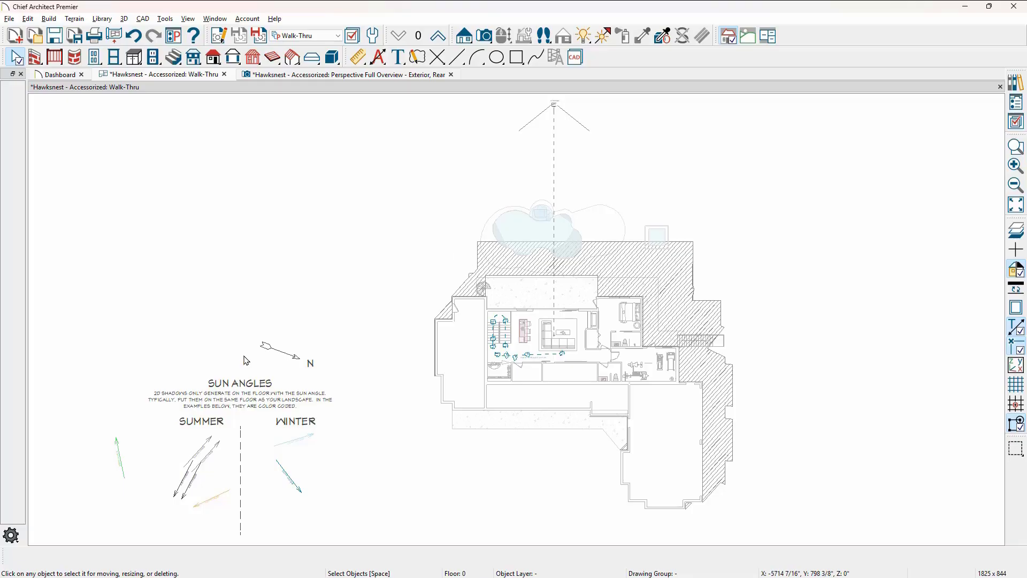
scroll(101, 484, up, 2)
middle_drag(102, 484, 420, 328)
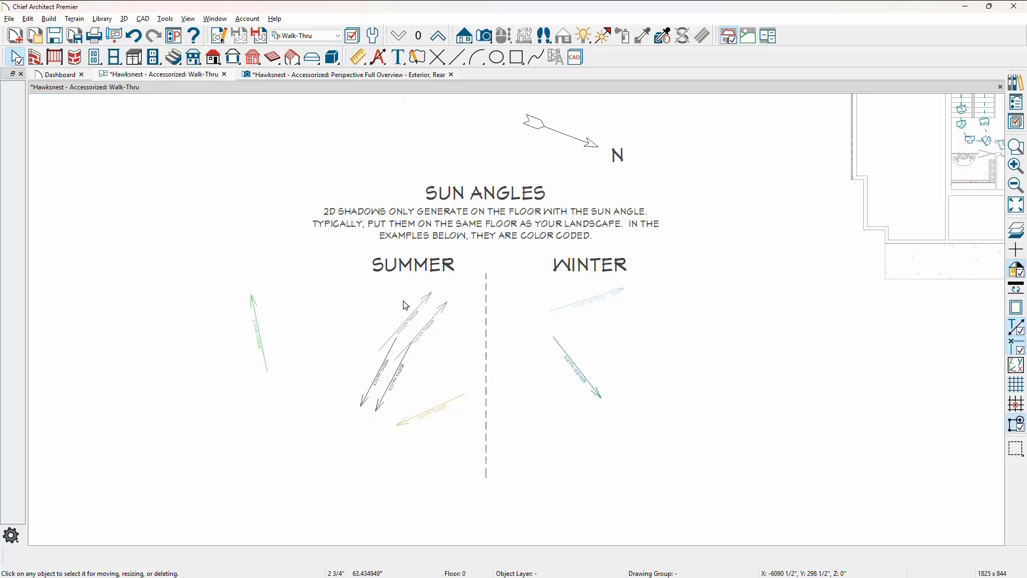
scroll(406, 305, down, 3)
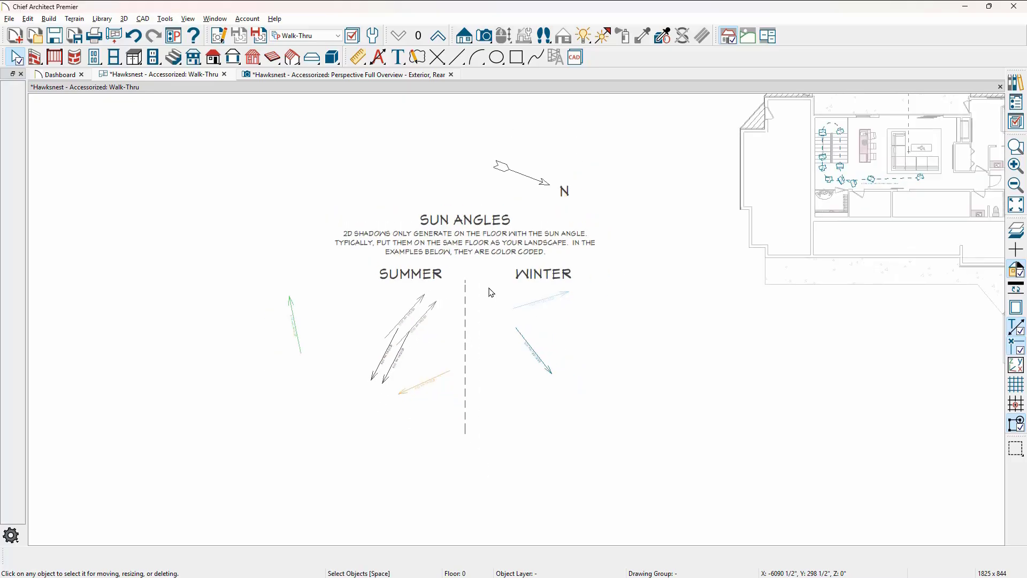
middle_drag(651, 268, 577, 330)
key(space)
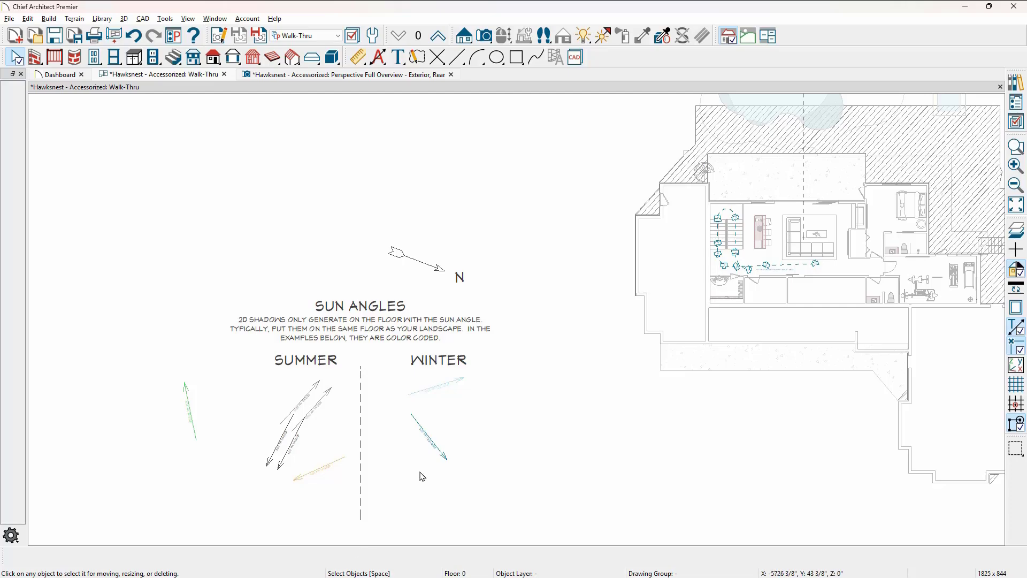
scroll(419, 477, up, 2)
scroll(417, 434, up, 1)
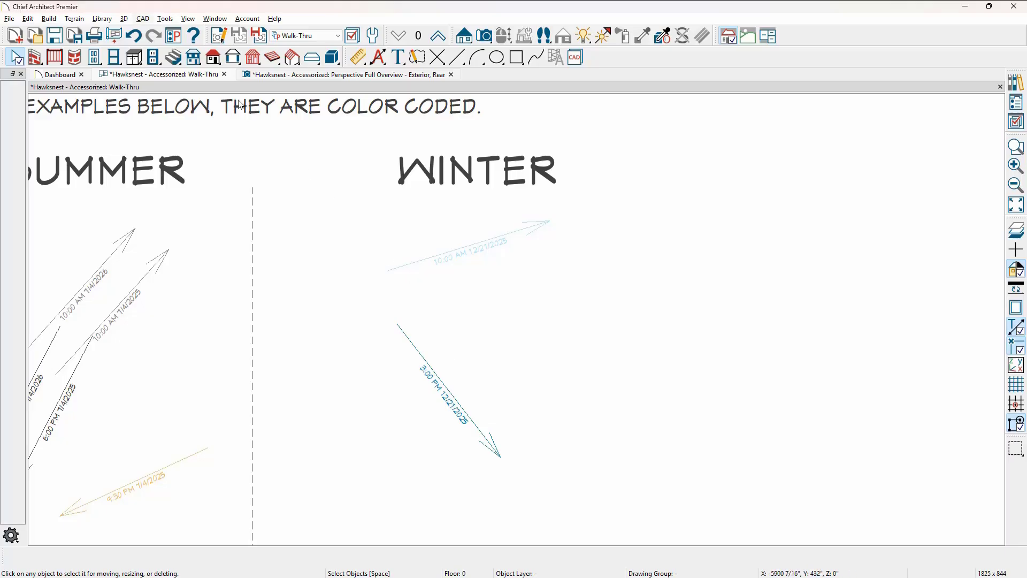
Place a new sun angle in the plan with the CAD Sun Angle tool
click(143, 19)
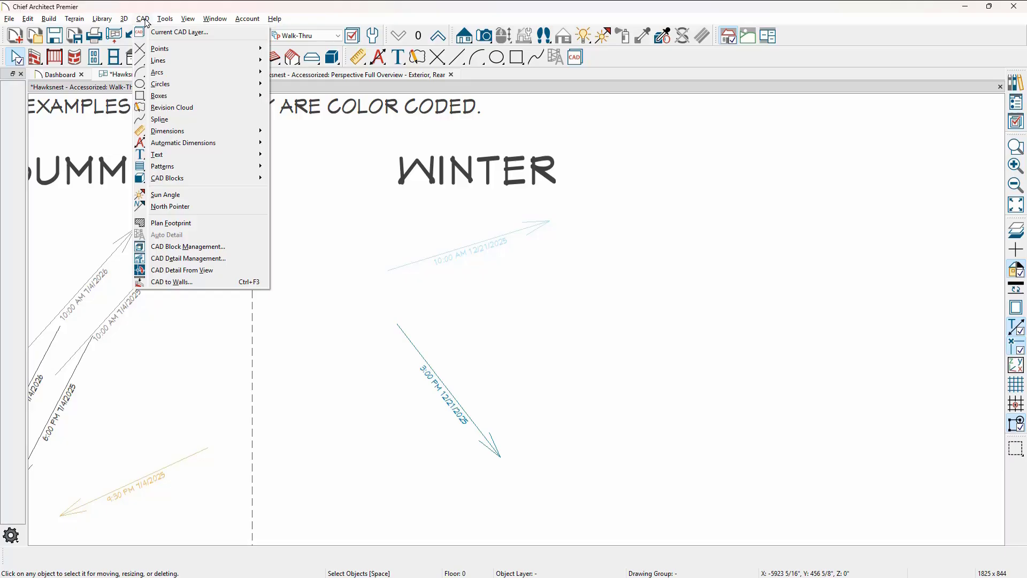
click(191, 196)
click(442, 311)
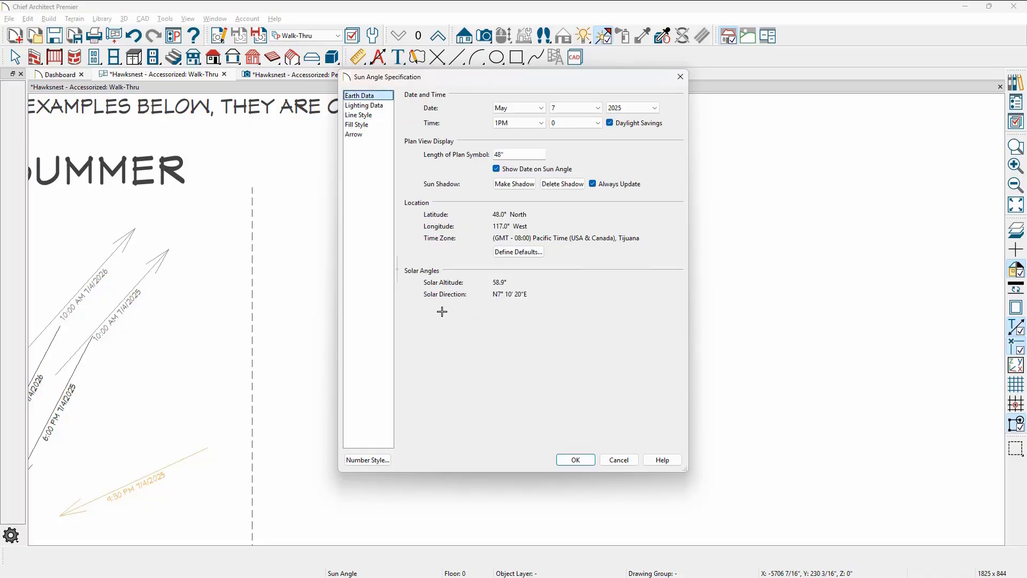
Set the sun angle date to Dec 21, 2025 and the time to 12PM
click(538, 108)
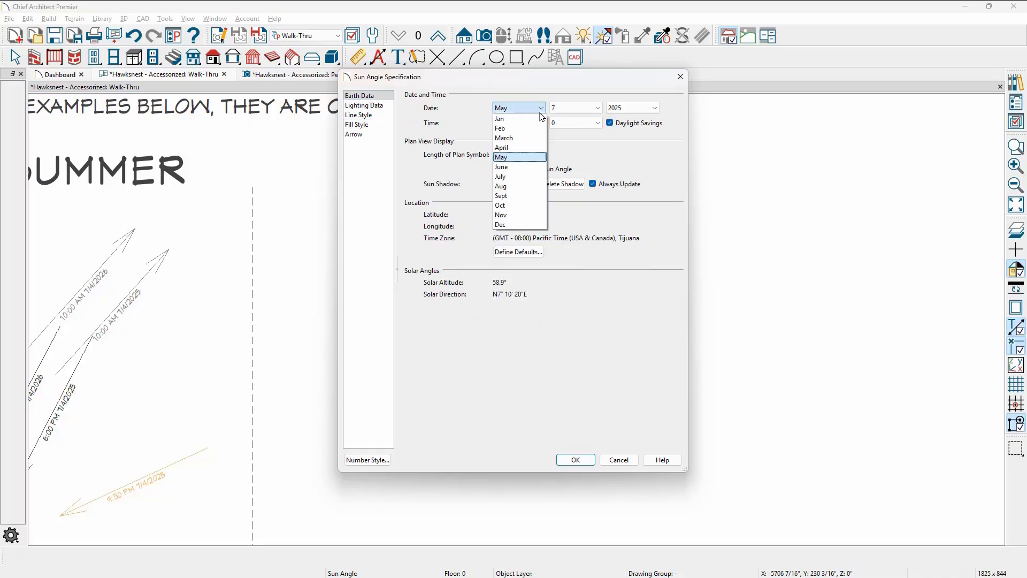
click(501, 225)
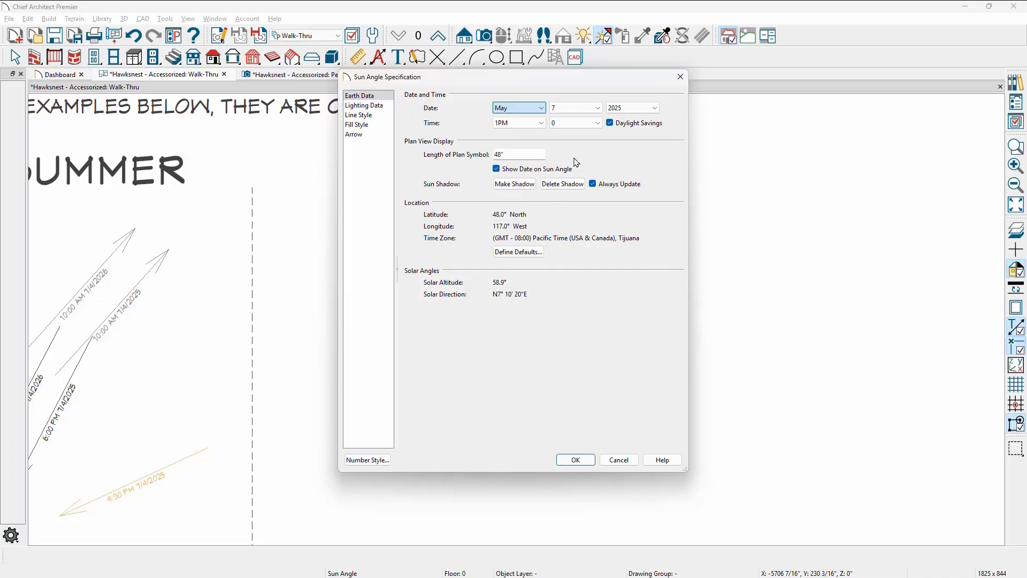
click(599, 109)
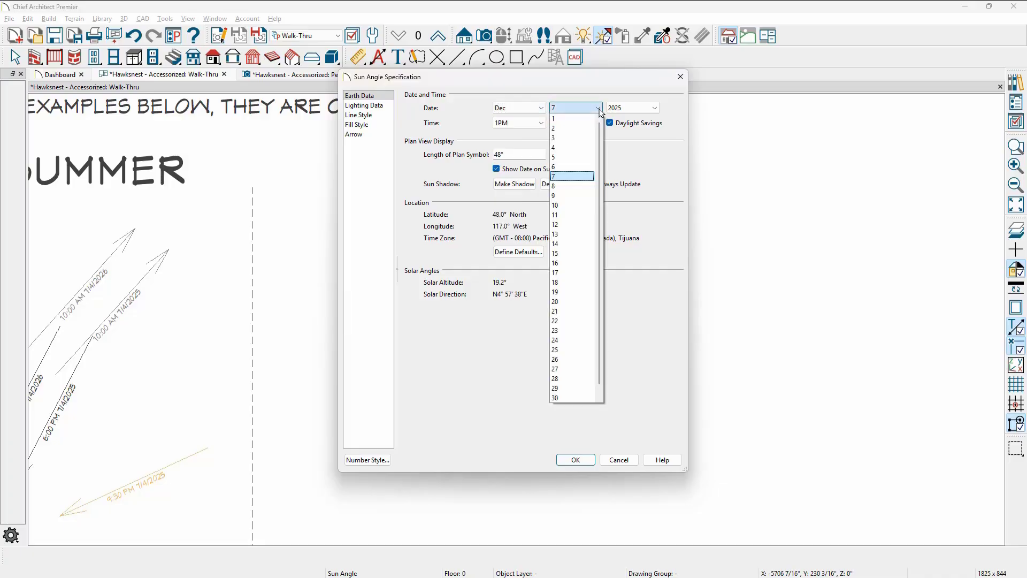
click(565, 312)
click(542, 124)
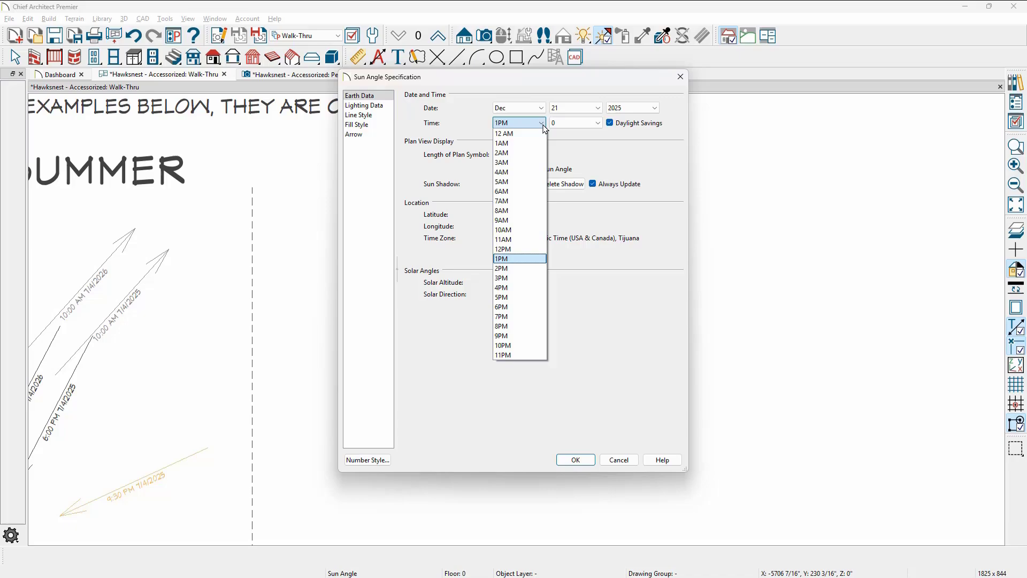
click(533, 249)
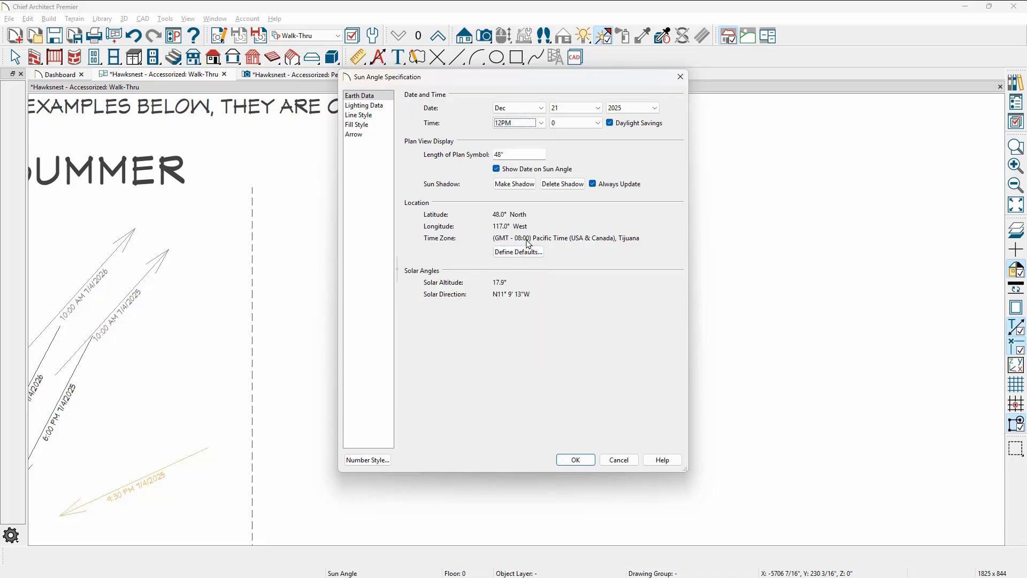
Set the sun angle's line colour to navy #004080
click(375, 115)
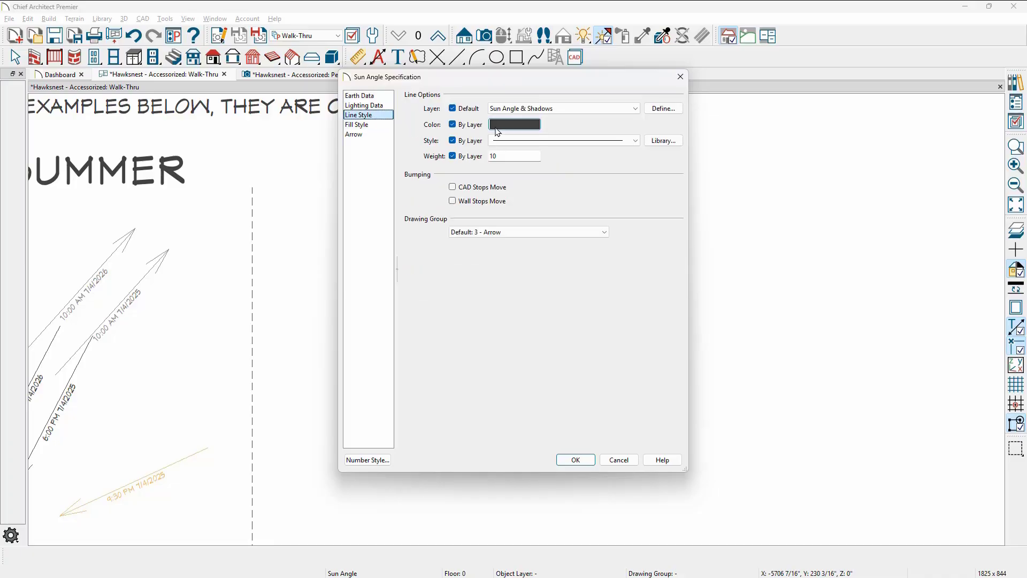
click(497, 131)
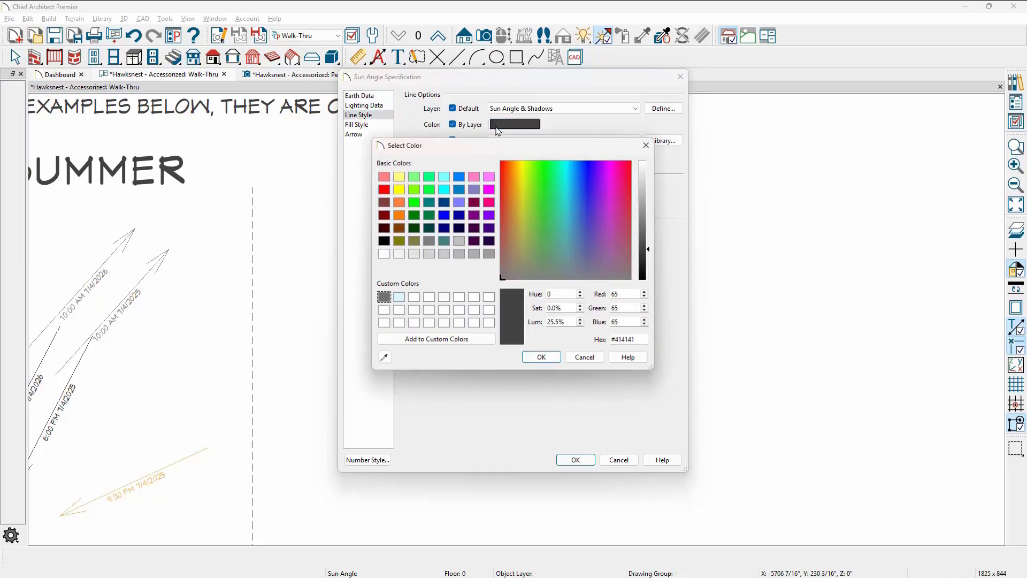
click(445, 203)
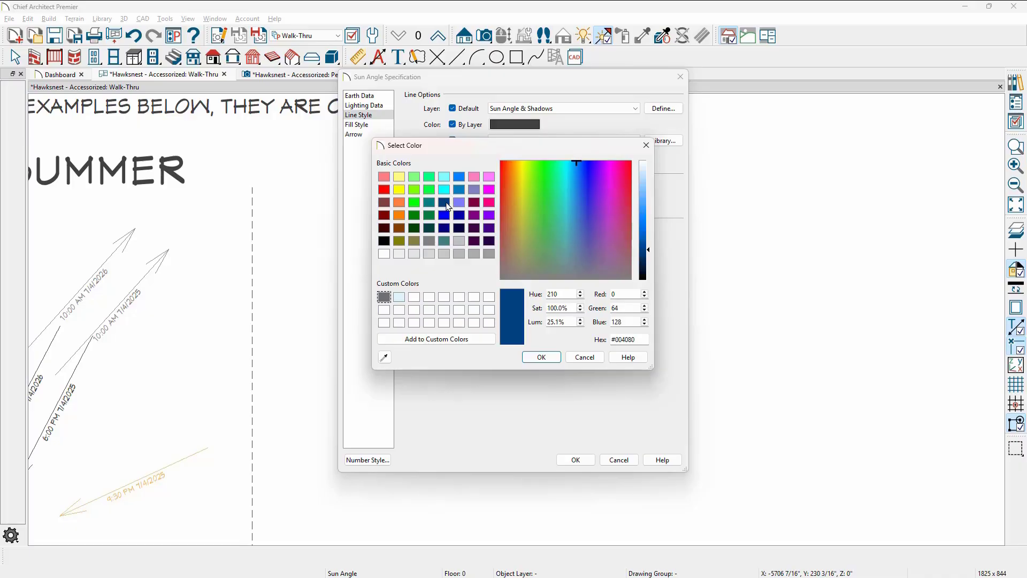
click(539, 357)
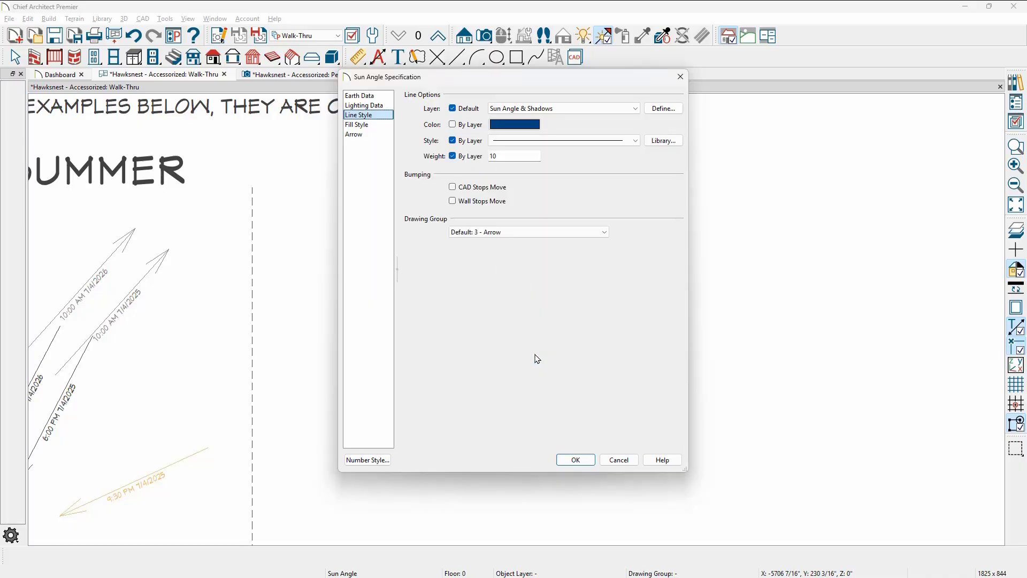
Set the sun angle's fill colour to the same dark blue #004080
click(374, 125)
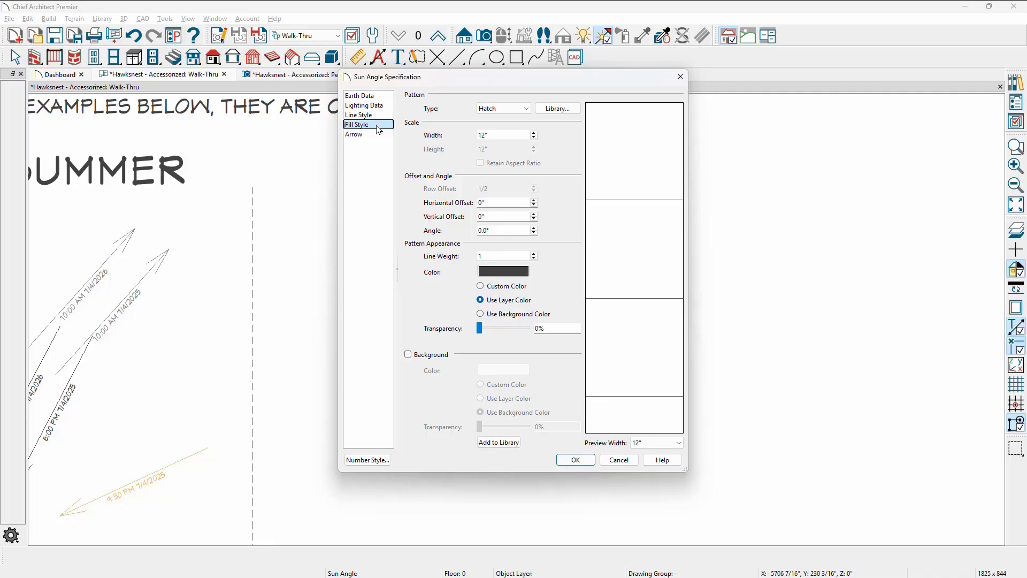
click(505, 271)
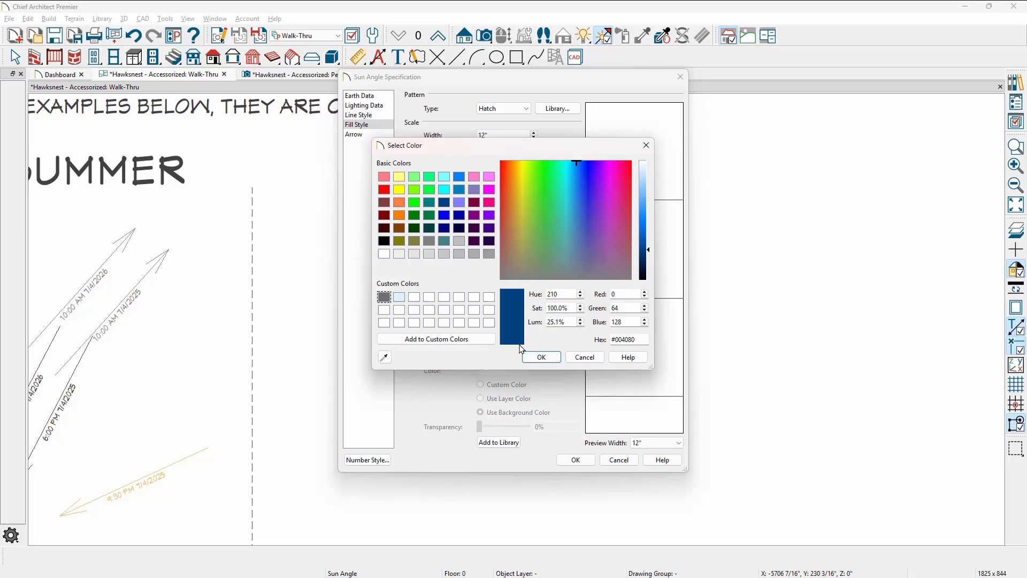
click(531, 357)
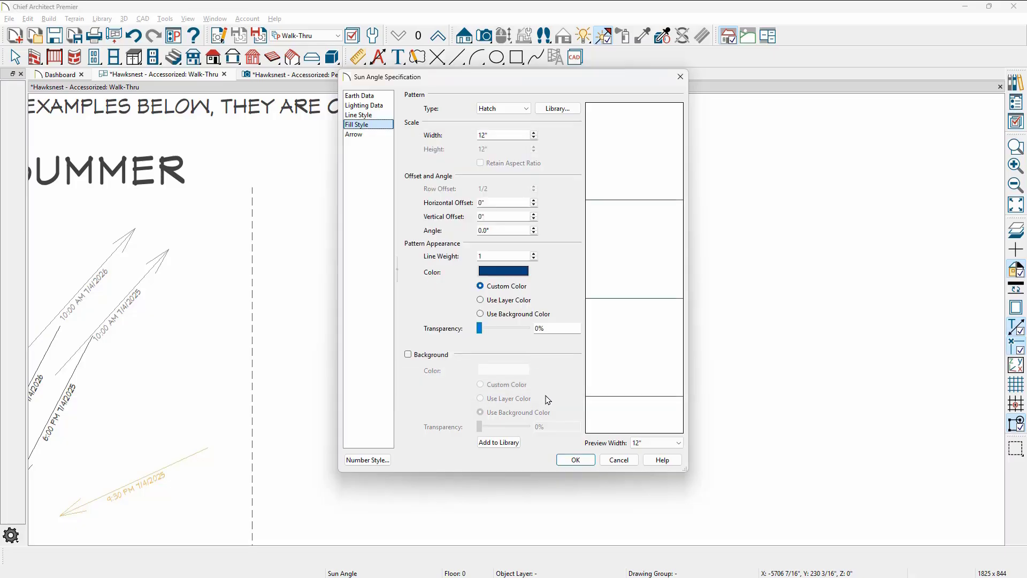
Accept the 12:00 PM 12/21/2025 sun angle, check the new arrow, and frame the notes with the plan
click(570, 460)
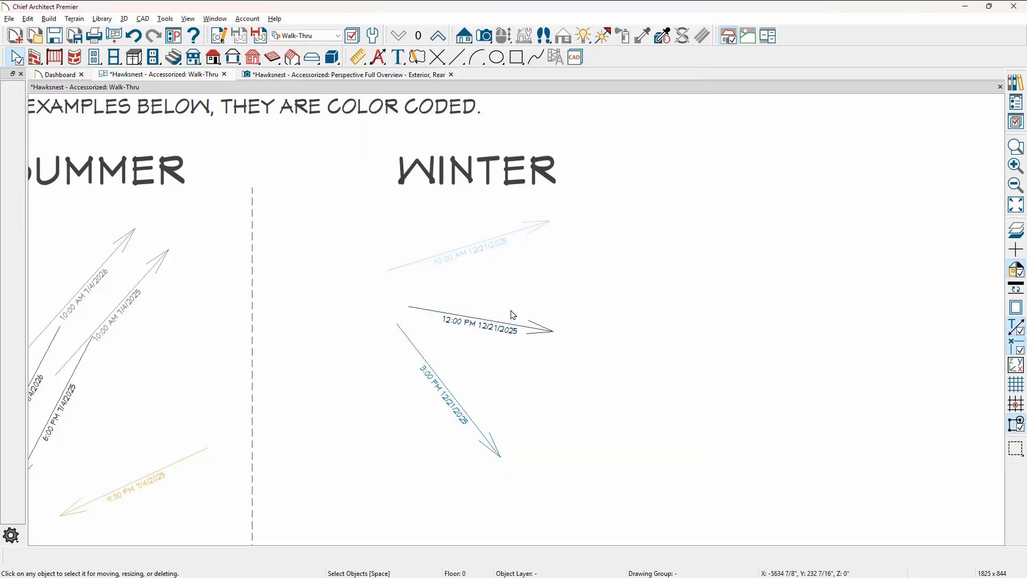
click(472, 319)
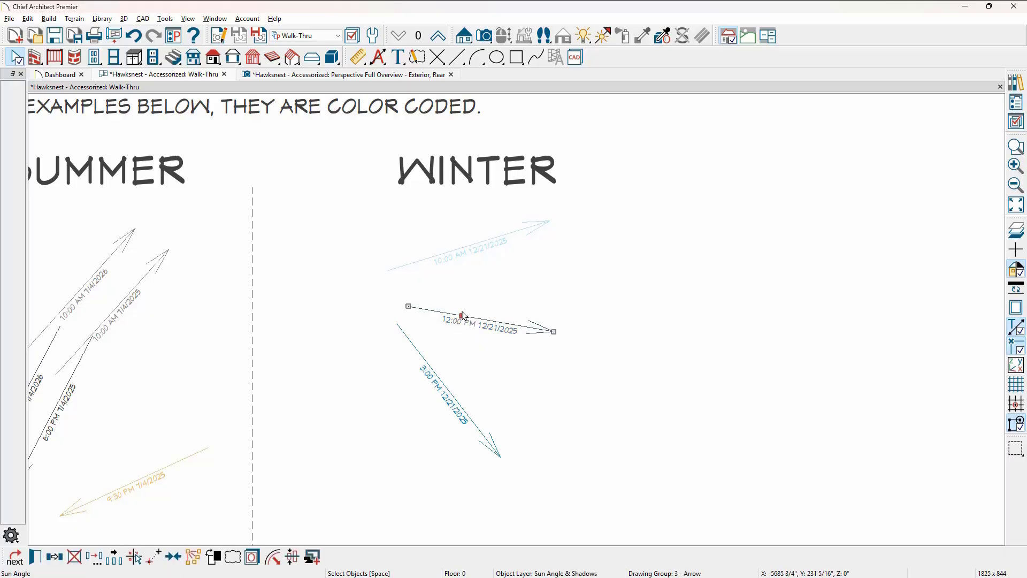
key(Escape)
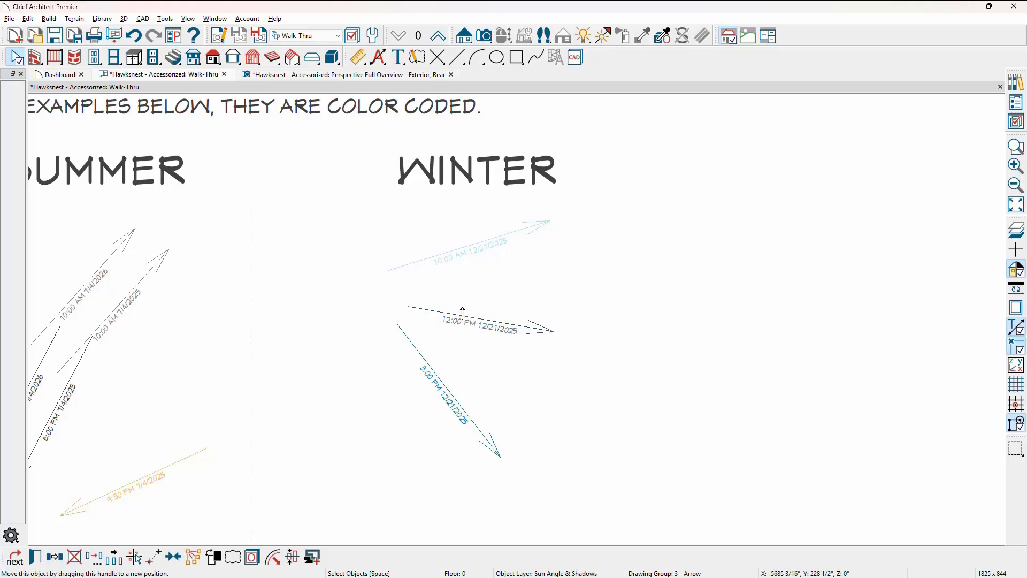
scroll(487, 285, down, 2)
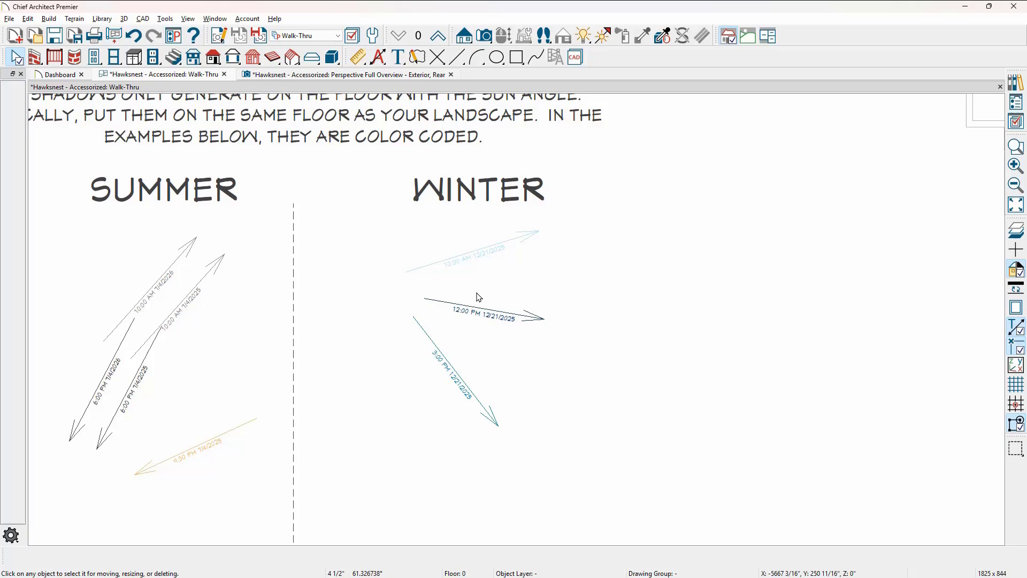
scroll(383, 307, down, 4)
scroll(383, 310, down, 2)
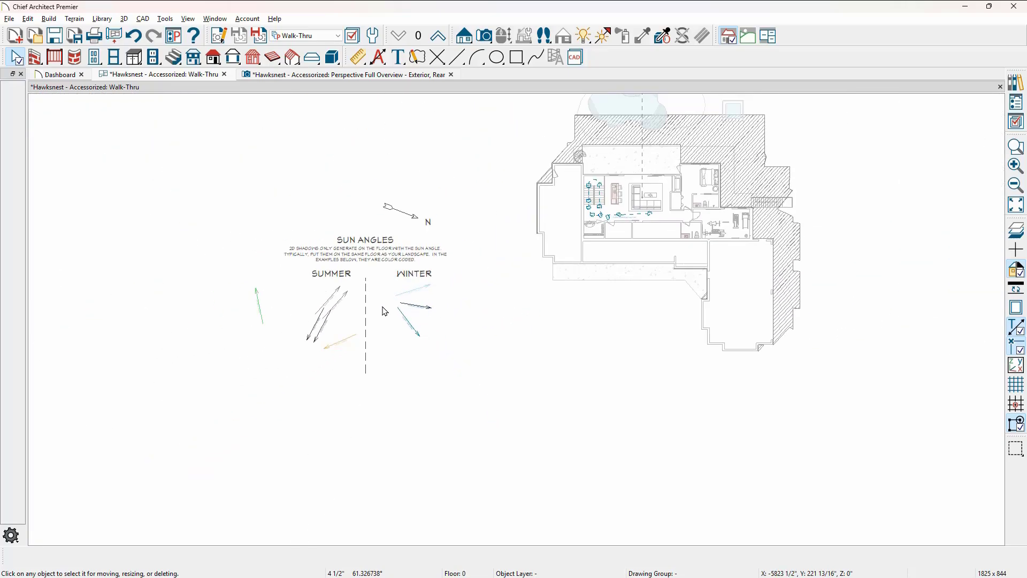
middle_drag(576, 279, 524, 333)
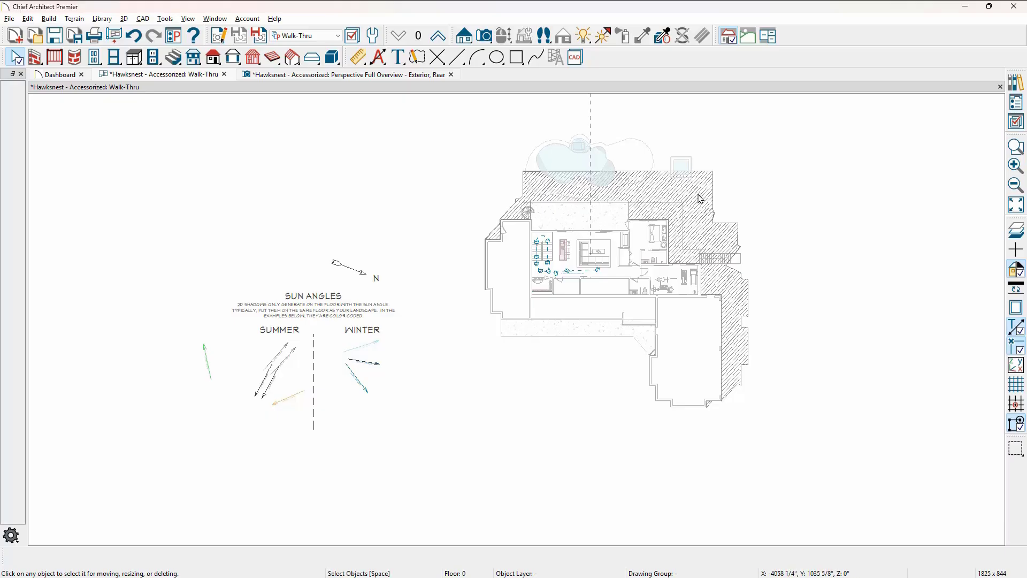
Make a hatched plan shadow from the selected winter sun angle arrow
click(373, 363)
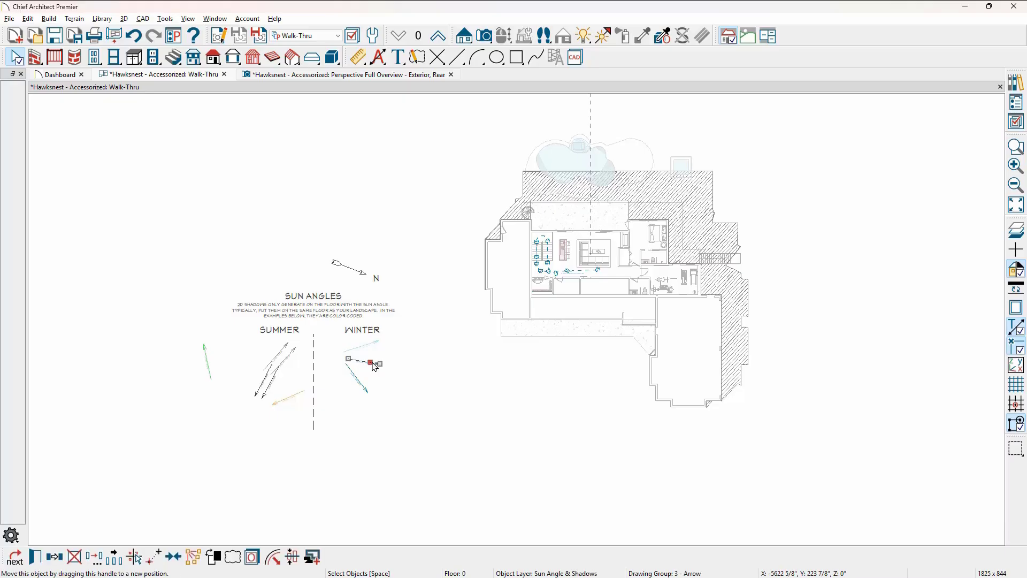
click(313, 557)
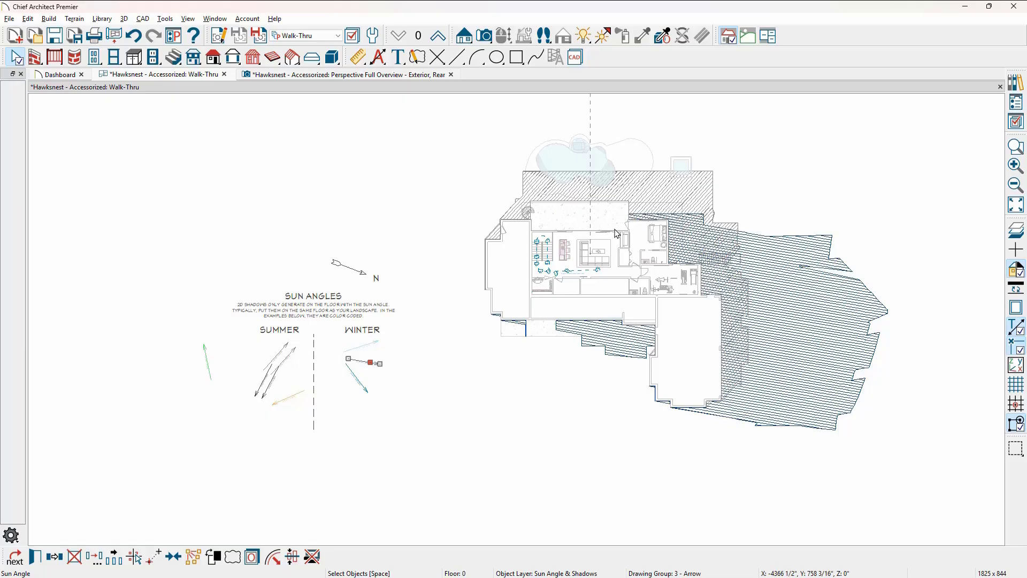
Move up from Floor 0 to Floor 1 of the Hawksnest plan
click(436, 37)
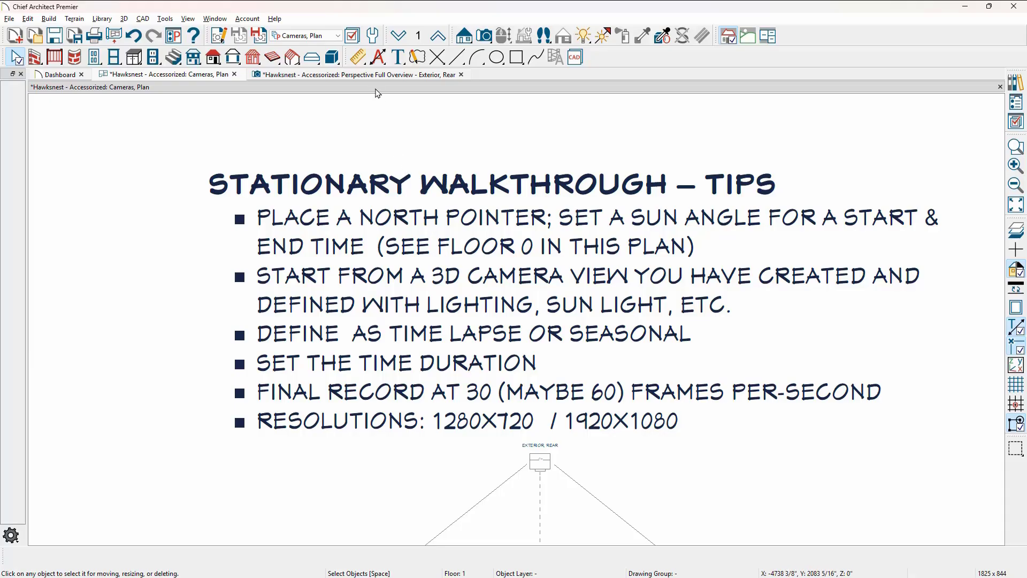
Switch to the Perspective Full Overview – Exterior, Rear view and bring up the 3D Walkthroughs commands
click(377, 76)
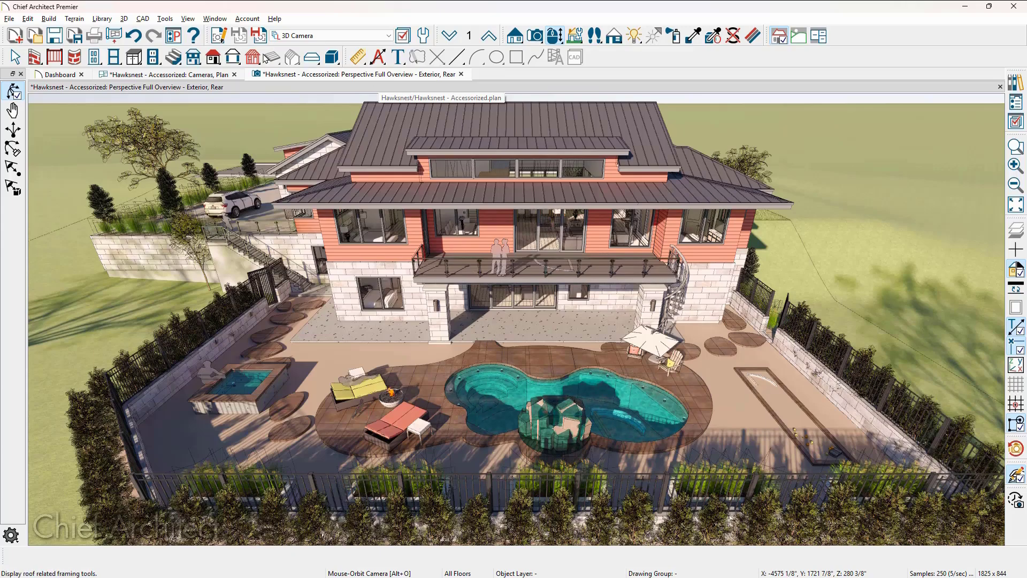
click(125, 20)
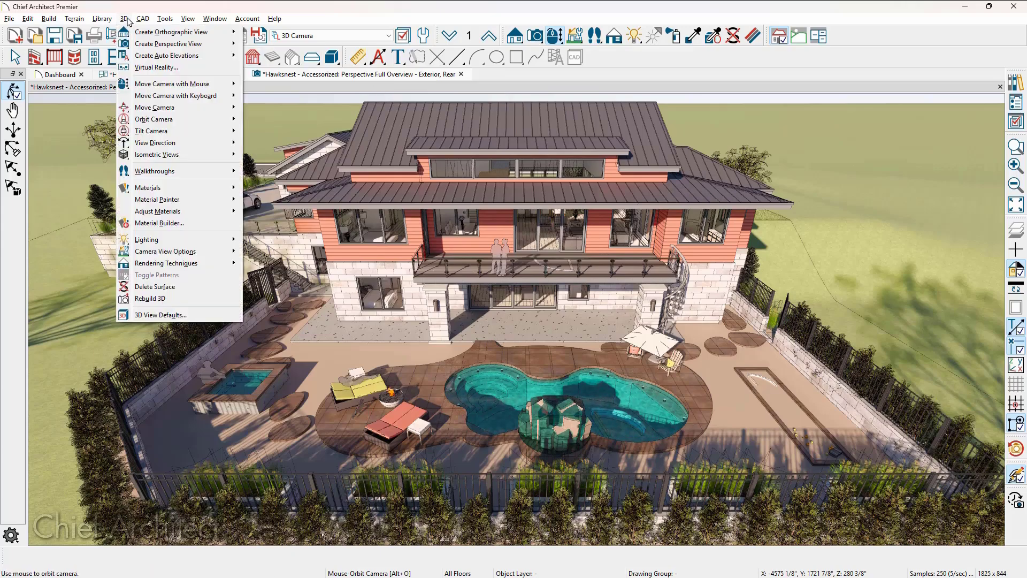
mouse_move(182, 172)
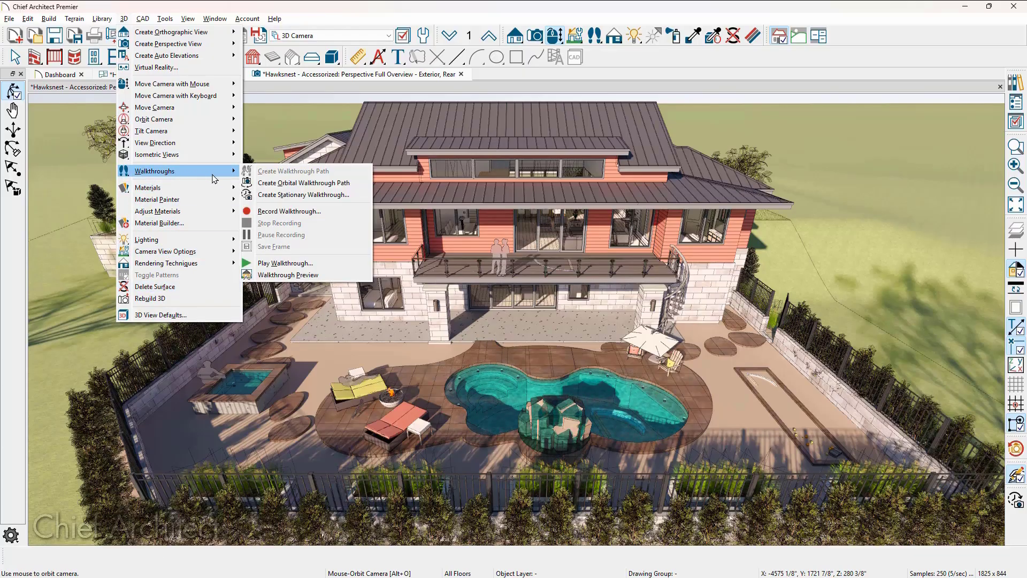
Start a stationary walkthrough and keep the video resolution at 1920x1080
click(354, 197)
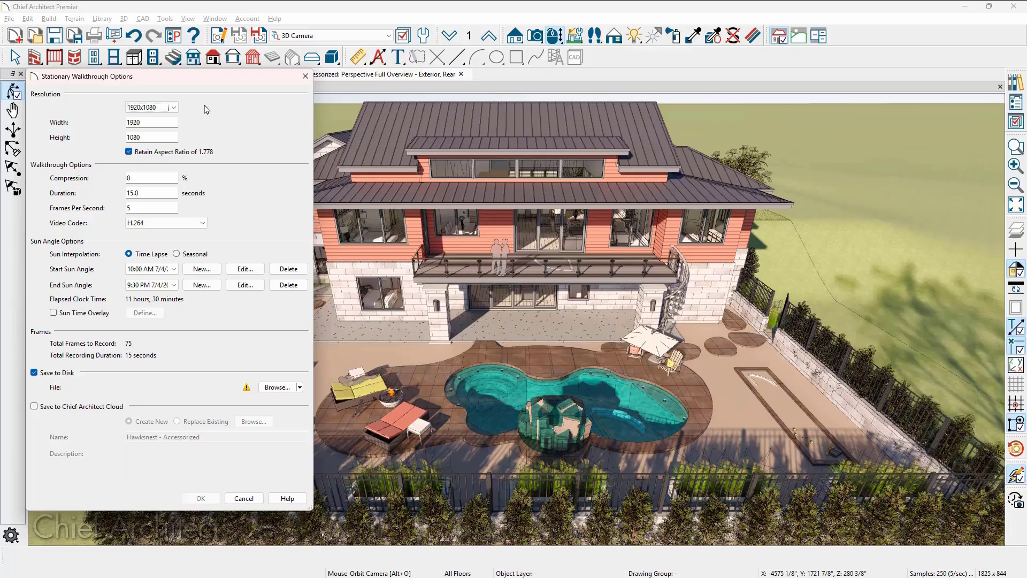
click(175, 107)
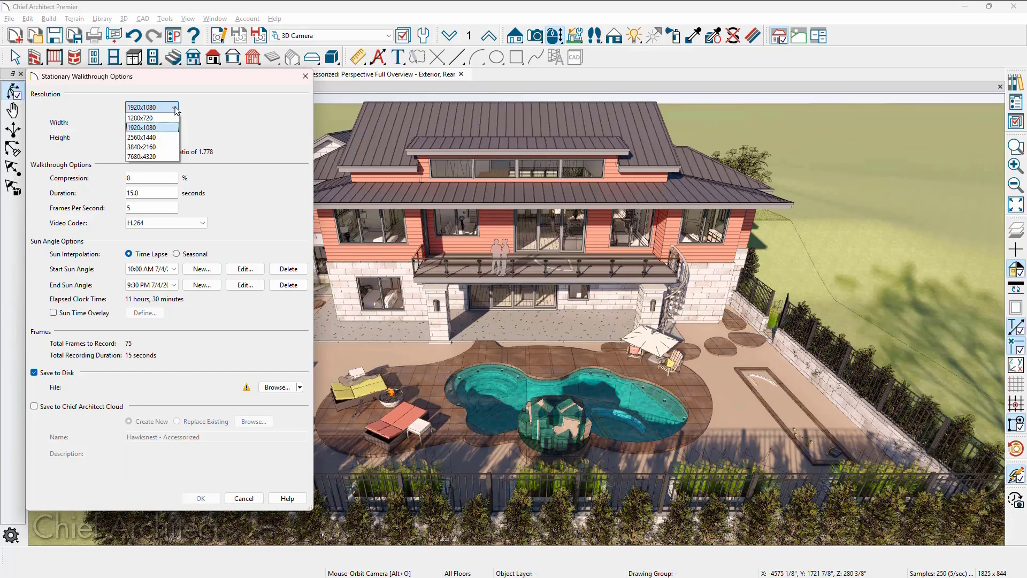
click(193, 113)
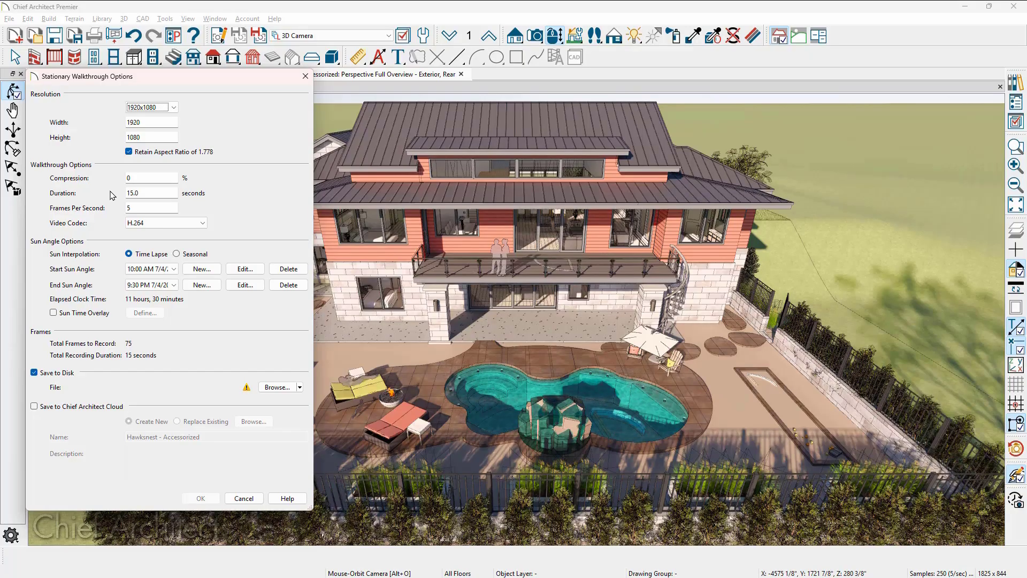
Set the walkthrough to 30 frames per second and keep the H.264 video codec
double_click(127, 208)
text(30)
click(187, 224)
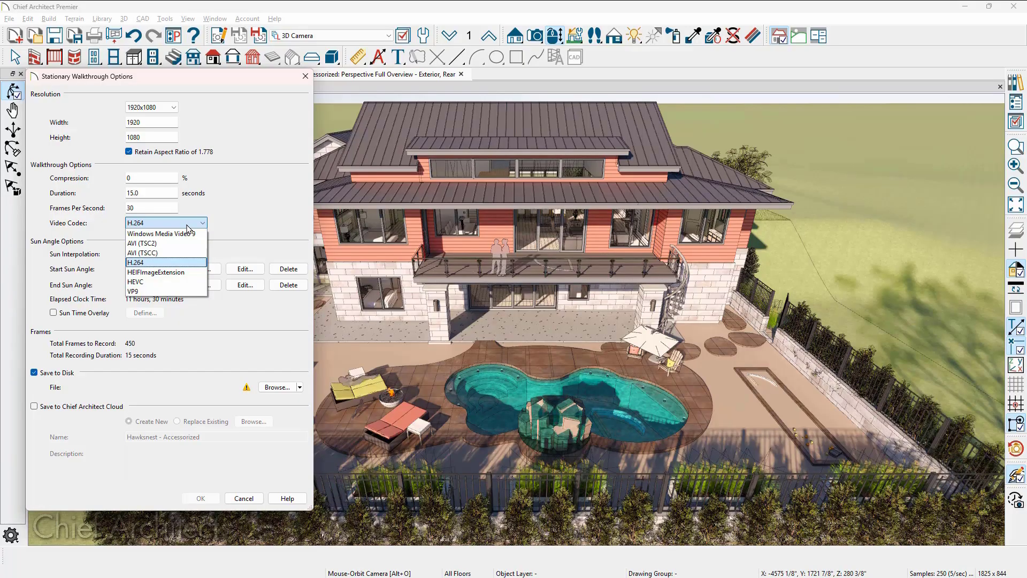
click(187, 224)
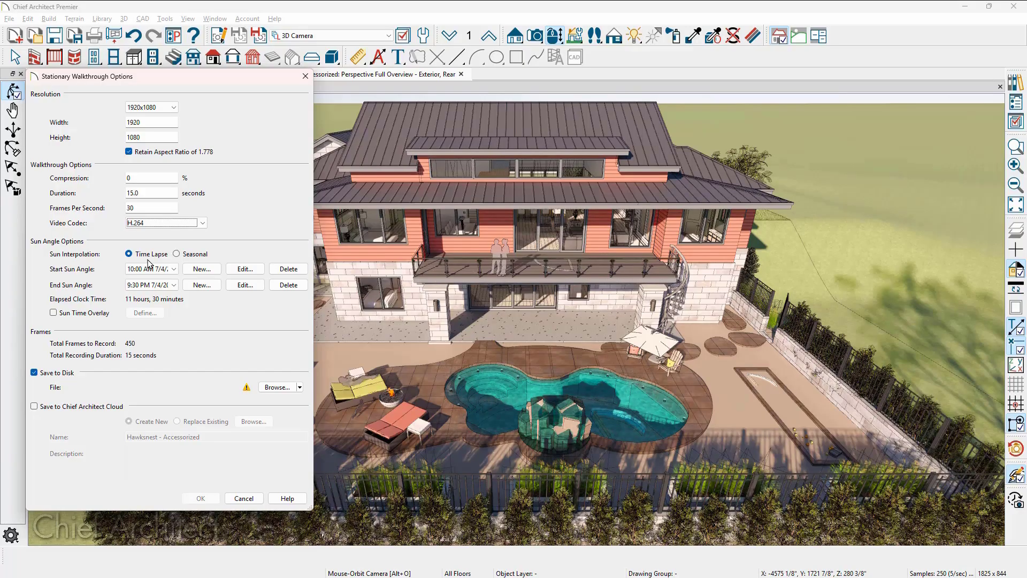
Switch the sun to Seasonal change starting at 10:00 AM 7/4/2025
click(176, 254)
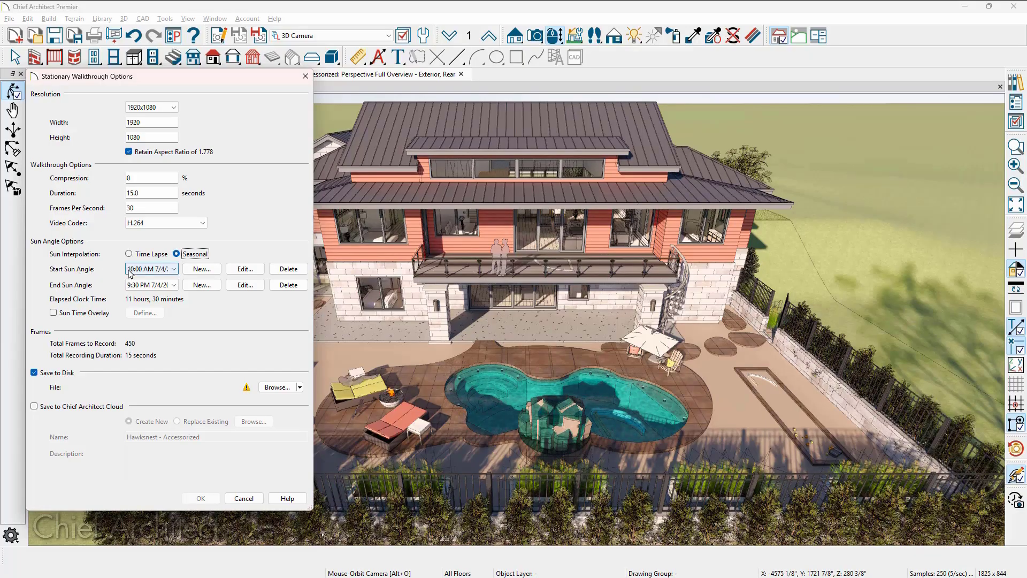
click(174, 270)
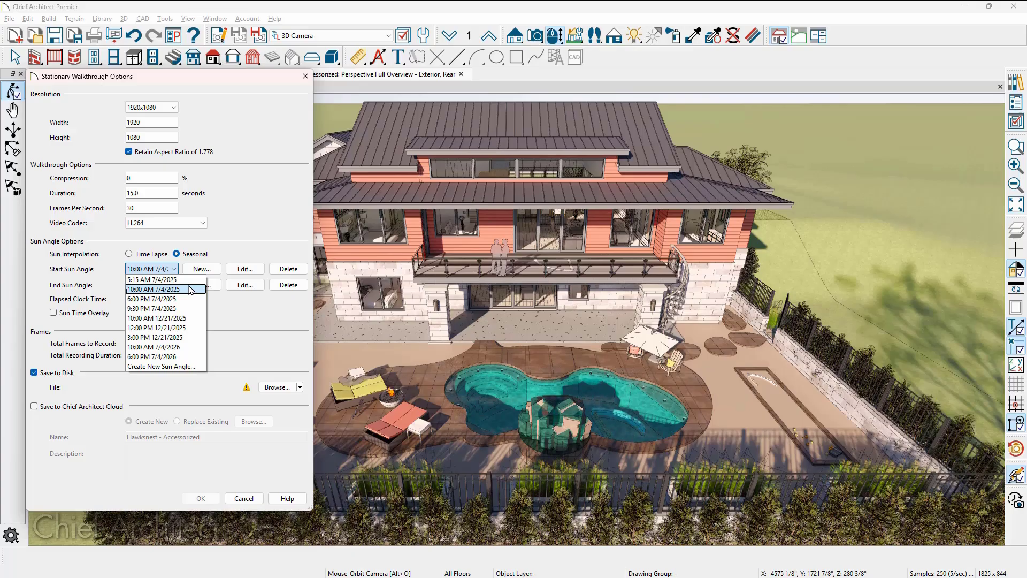
click(190, 289)
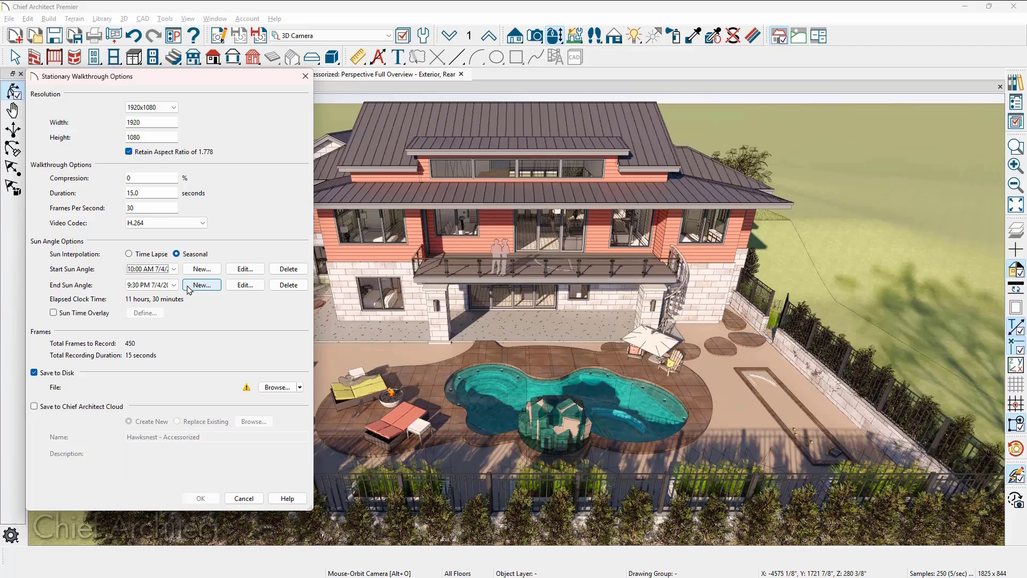
Set the end sun angle to 10:00 AM 7/4/2026
click(172, 286)
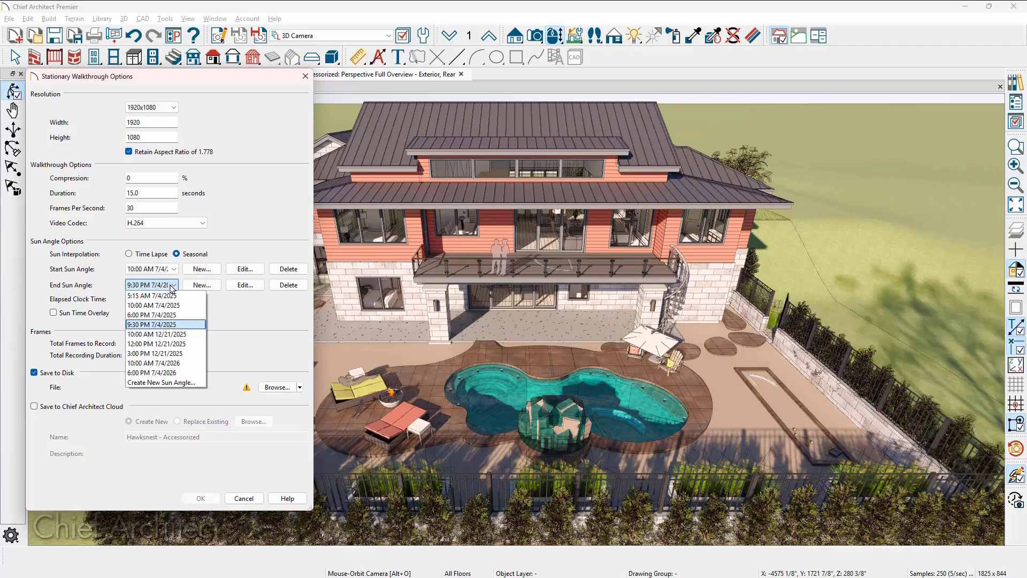
click(172, 363)
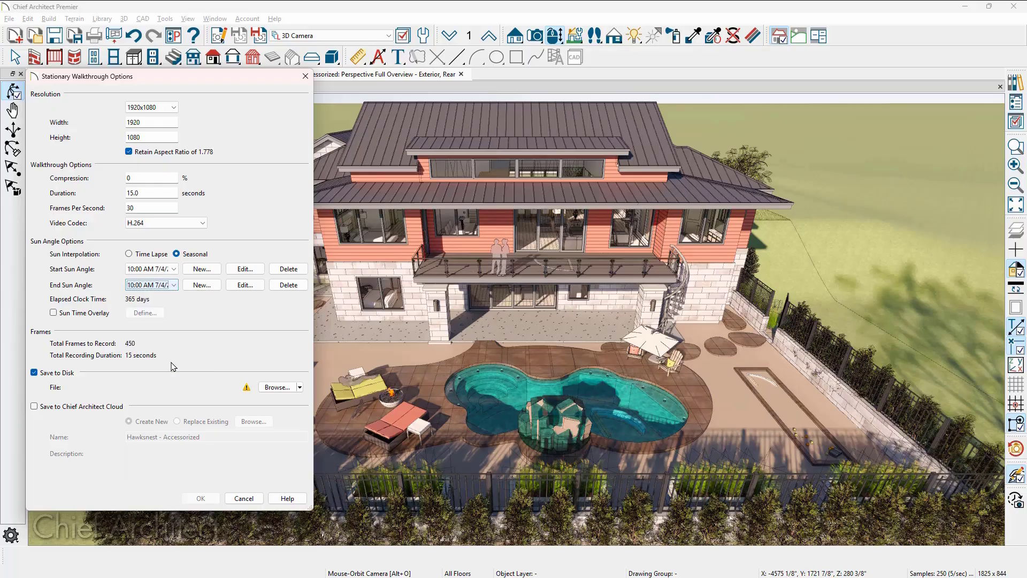
click(175, 285)
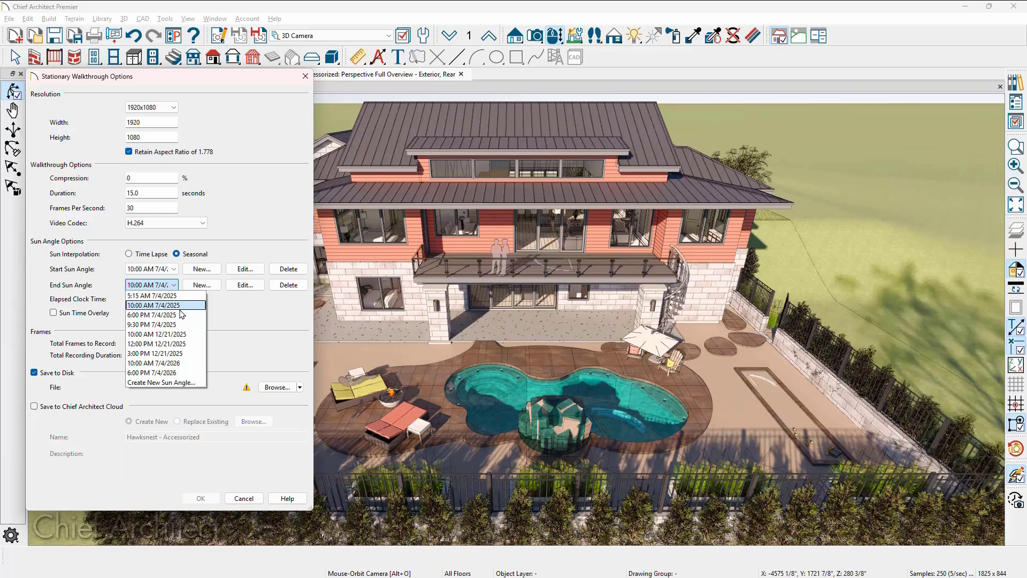
click(189, 364)
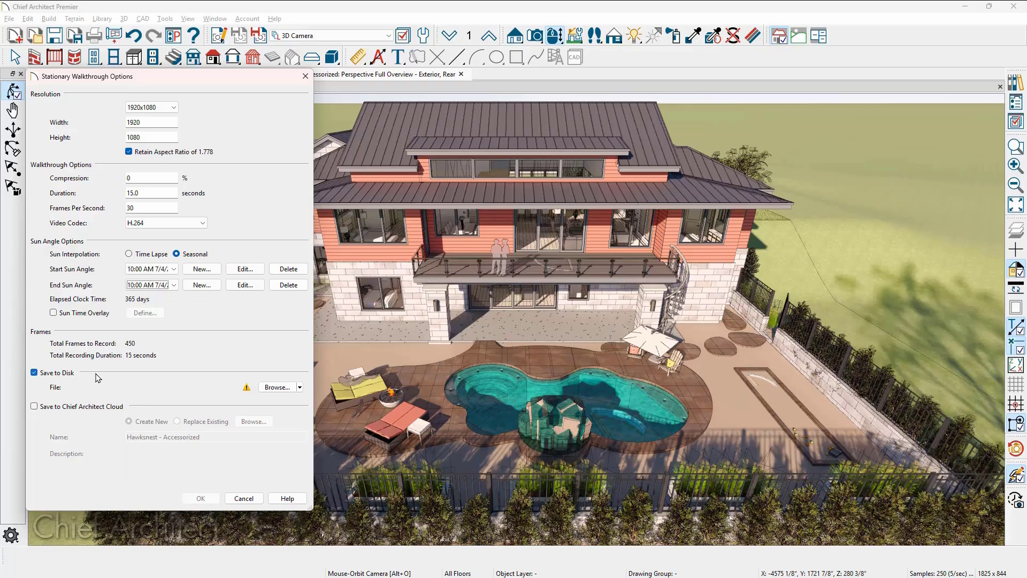
Save the video as Rear-Seasonal.mp4 in the Hawksnest Walk-Thru folder, dropping the -DLSS suffix
click(266, 390)
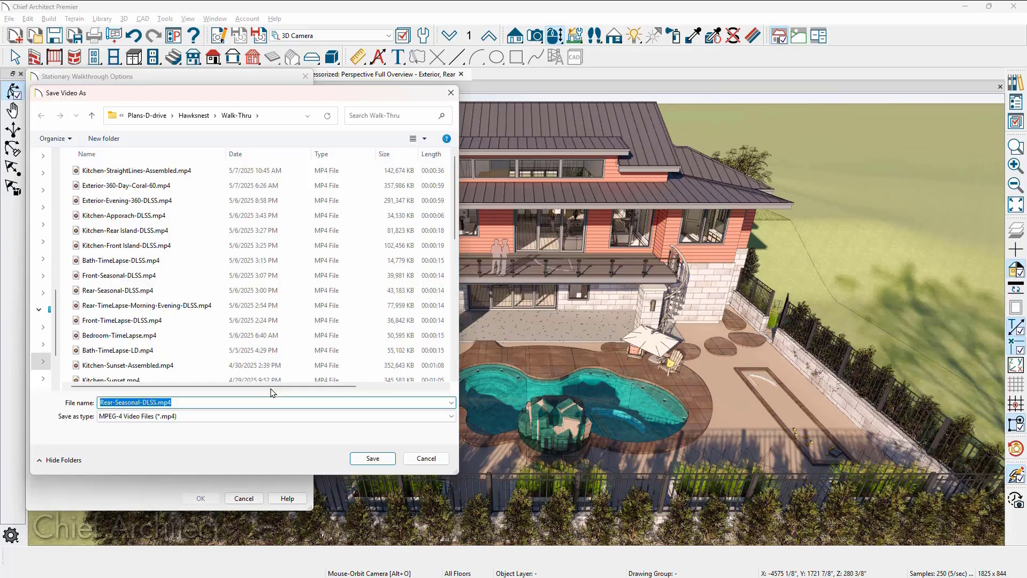
click(201, 406)
key(BackSpace)
key(BackSpace)
key(BackSpace)
key(BackSpace)
key(BackSpace)
key(BackSpace)
key(BackSpace)
key(BackSpace)
key(BackSpace)
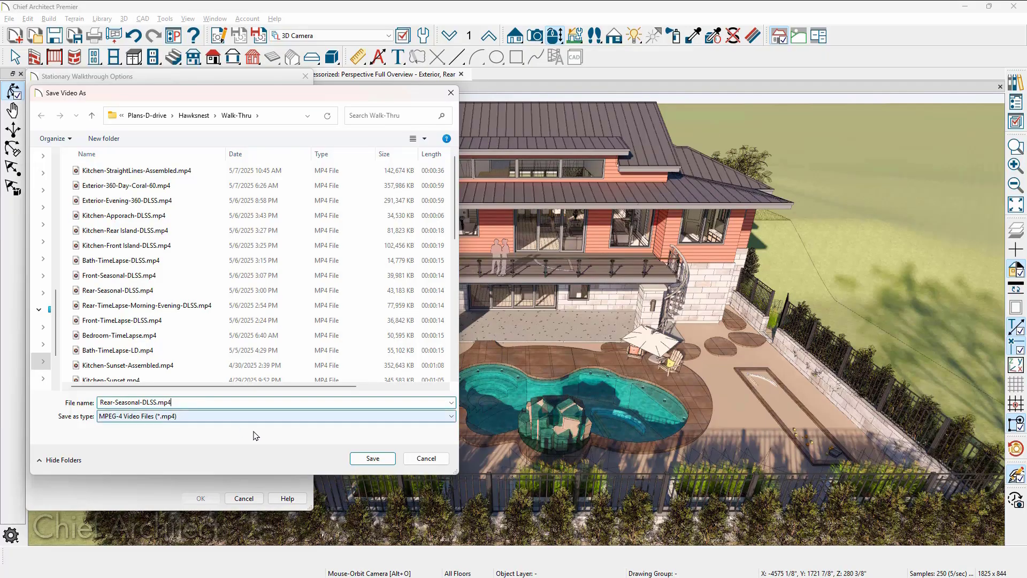
click(365, 460)
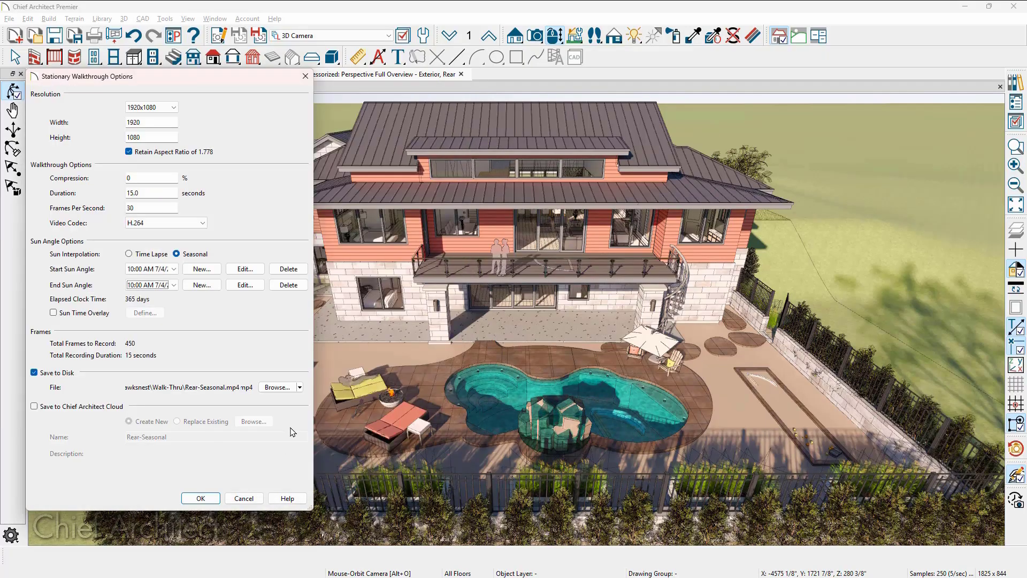
Enable Save to Chief Architect Cloud, keeping Create New with the name Rear-Seasonal
click(35, 407)
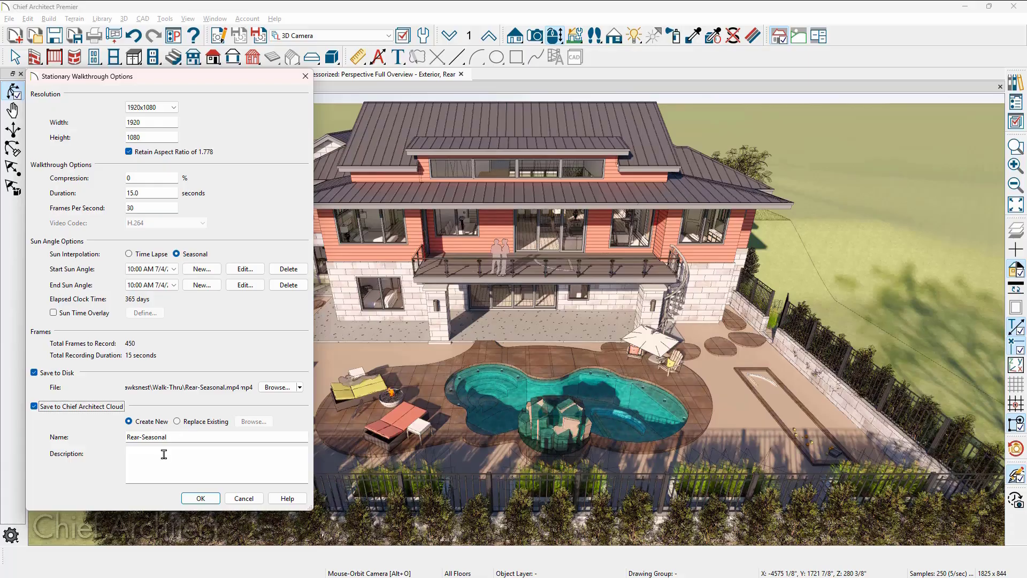
Confirm the Stationary Walkthrough Options to begin rendering all 450 frames of Rear-Seasonal
click(200, 498)
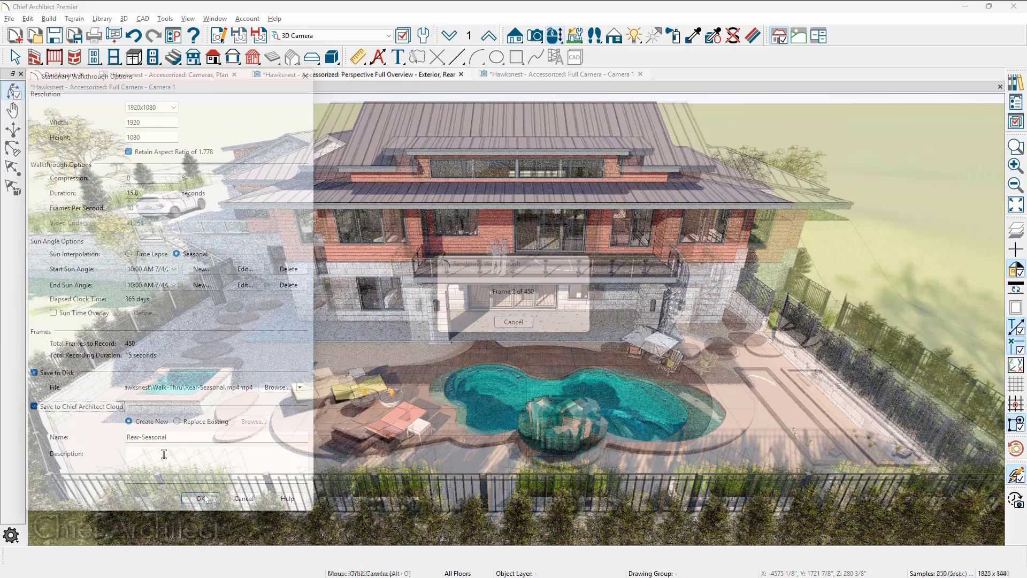